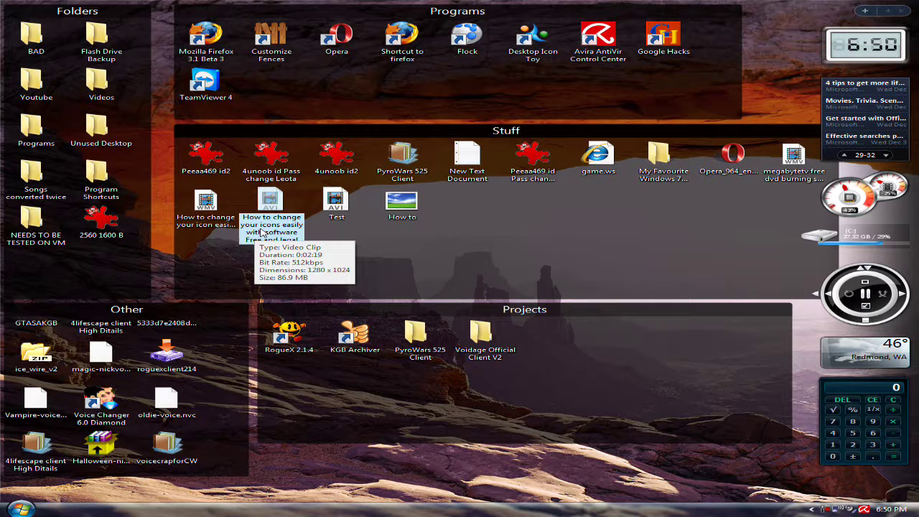
- Check the AVI video's file properties, then briefly play it in the media player
right_click(262, 232)
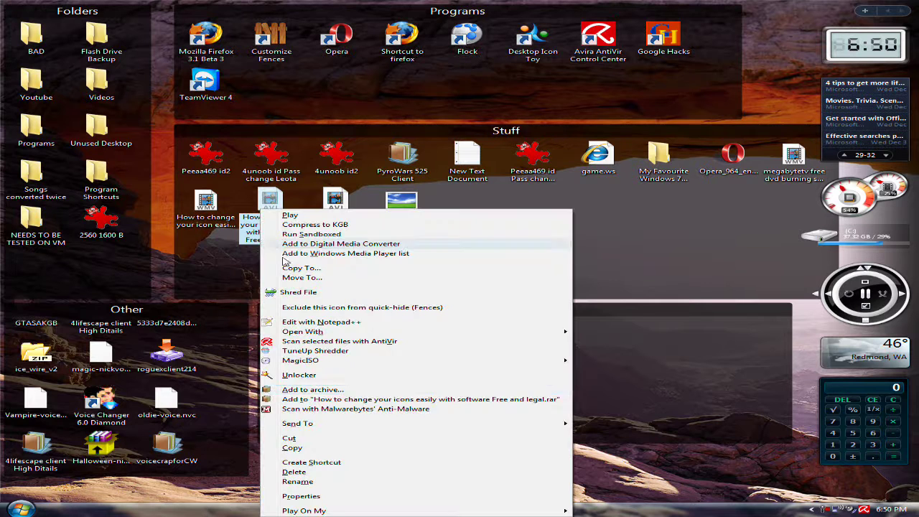
click(298, 495)
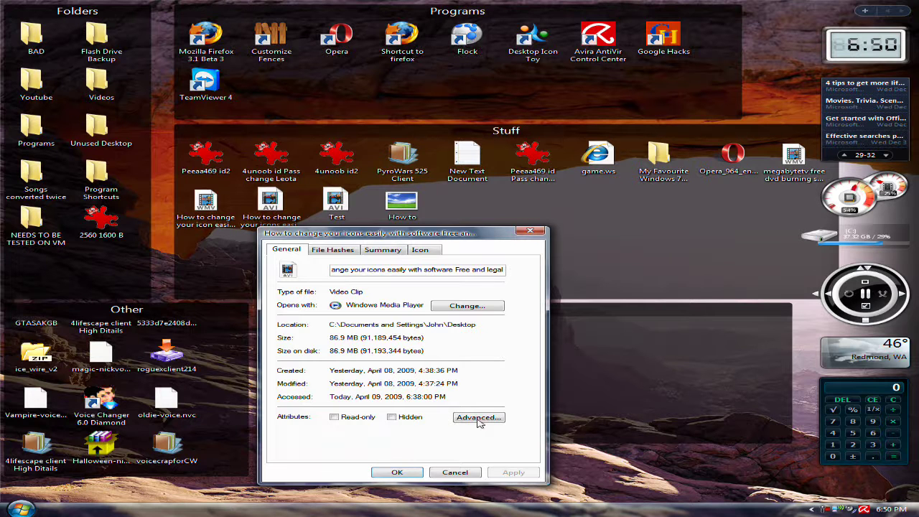
click(397, 471)
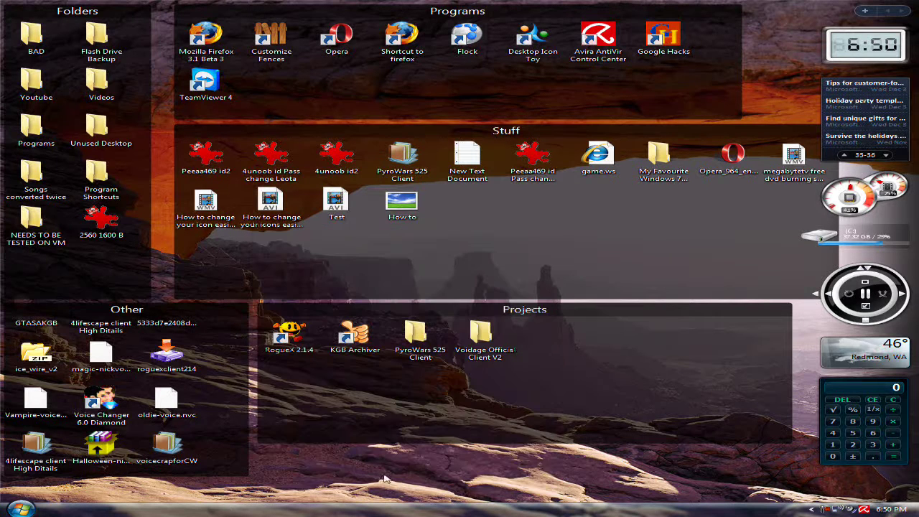
double_click(266, 201)
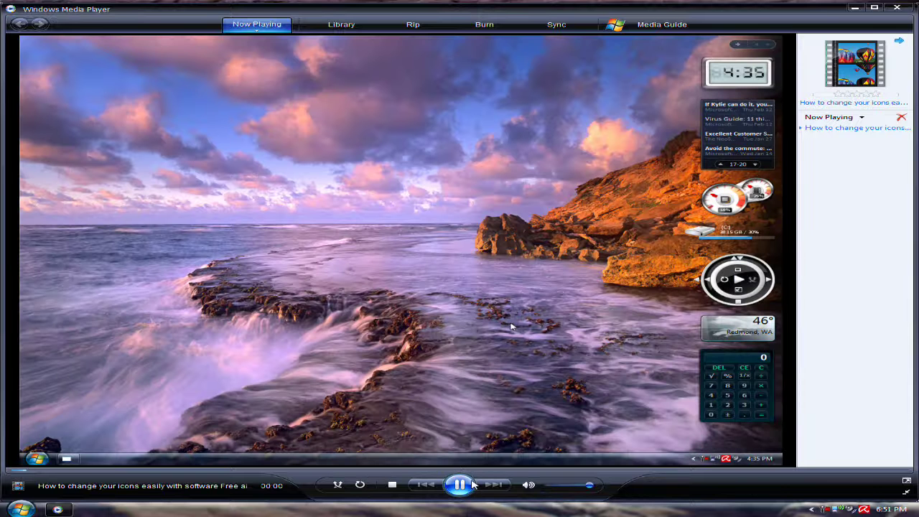
click(470, 485)
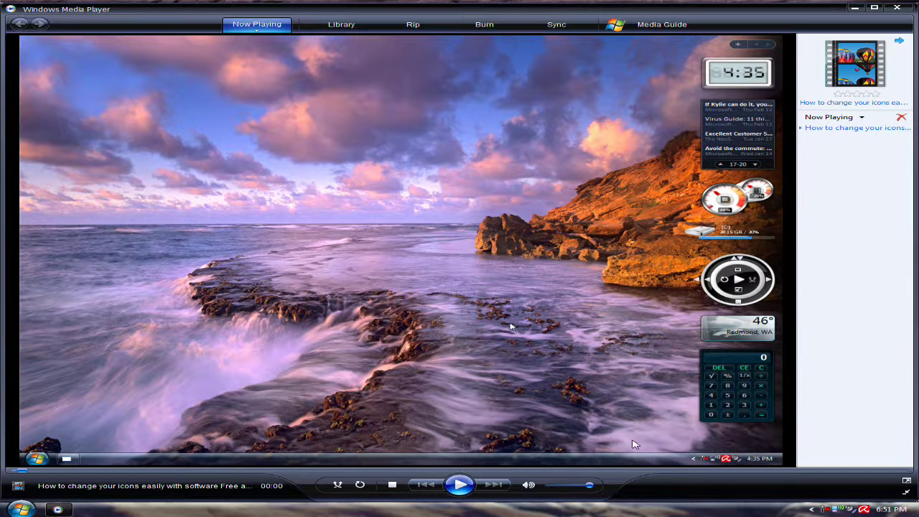
click(897, 7)
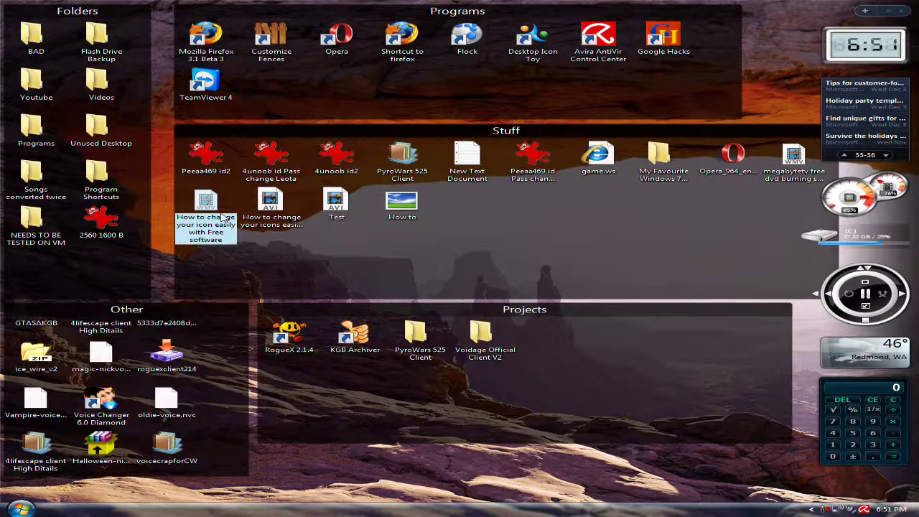
- Open the WMV video's properties and highlight its 17.3 MB file size
right_click(221, 214)
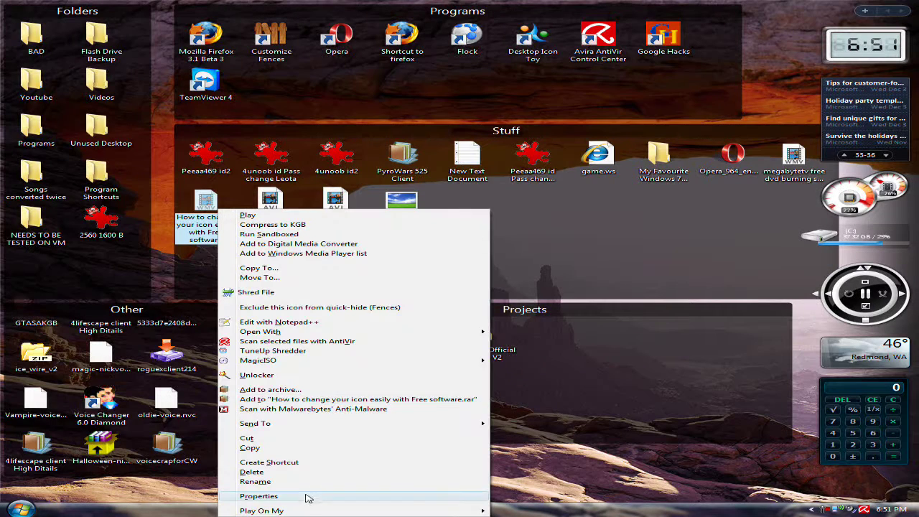
click(270, 201)
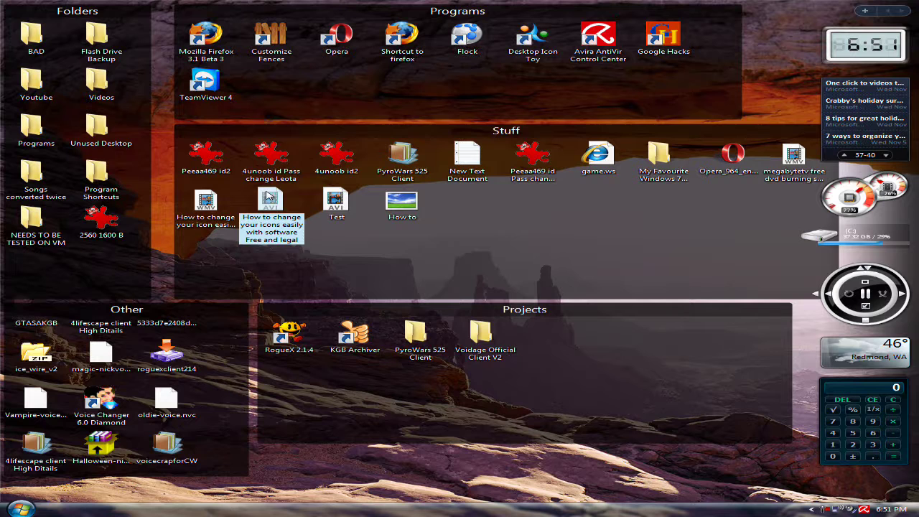
right_click(210, 216)
click(250, 496)
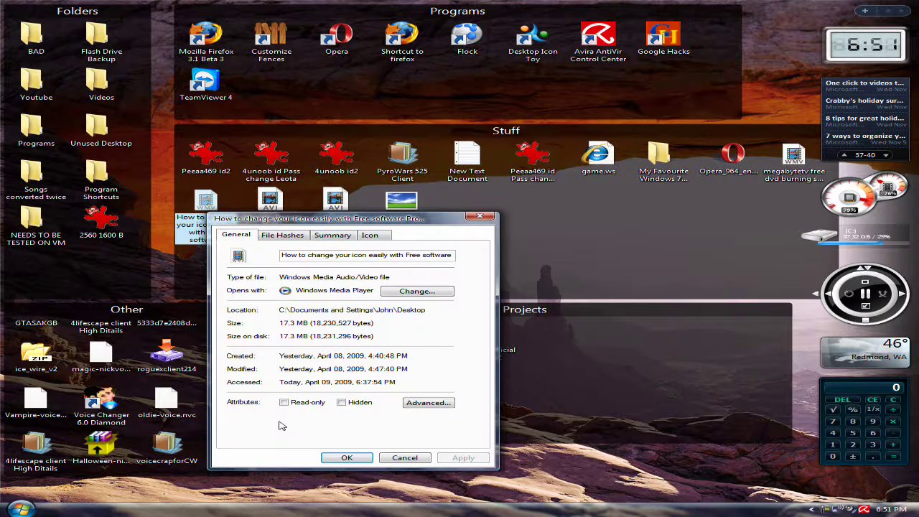
drag(279, 323, 356, 326)
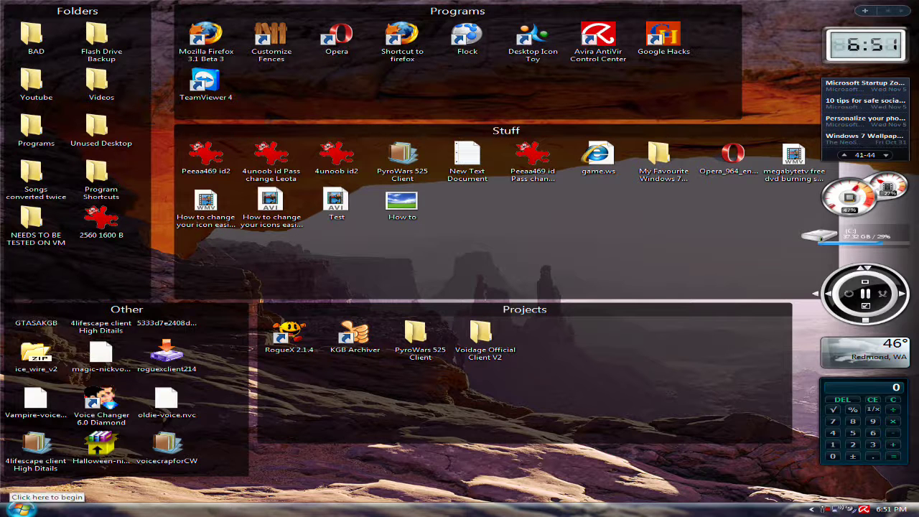
- View the How to screenshot image, then close the viewer
click(407, 203)
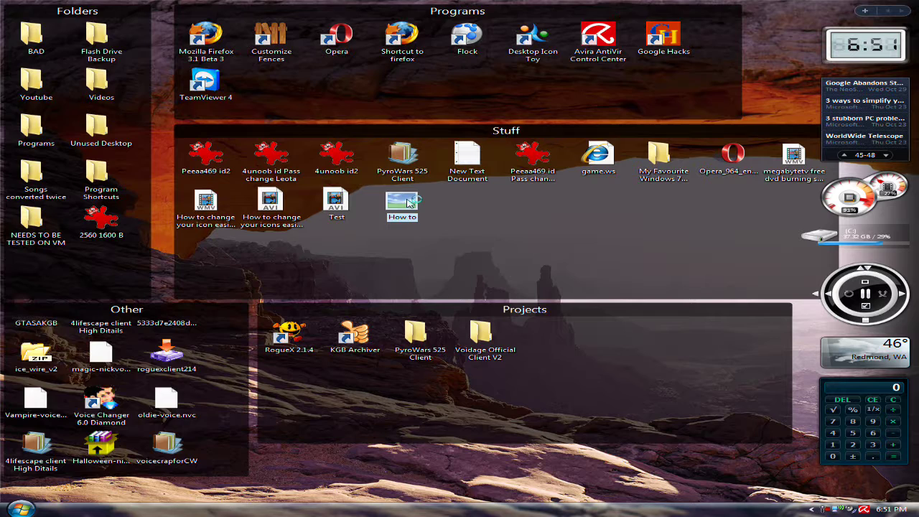
double_click(407, 203)
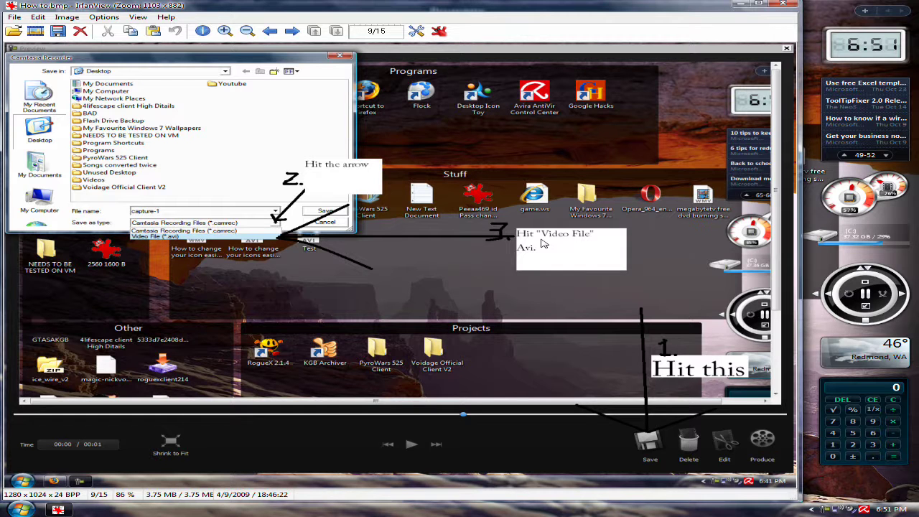
click(783, 4)
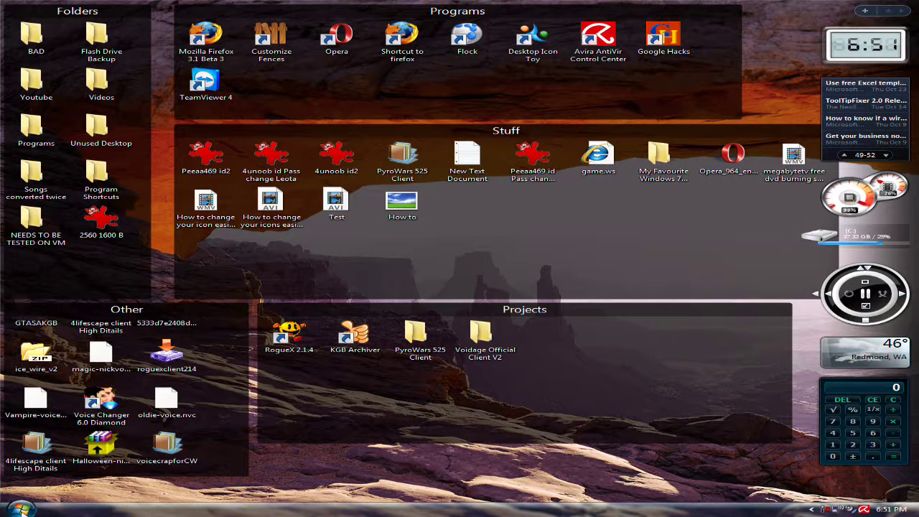
- Launch Windows Movie Maker from the Start menu's All Programs list
click(25, 504)
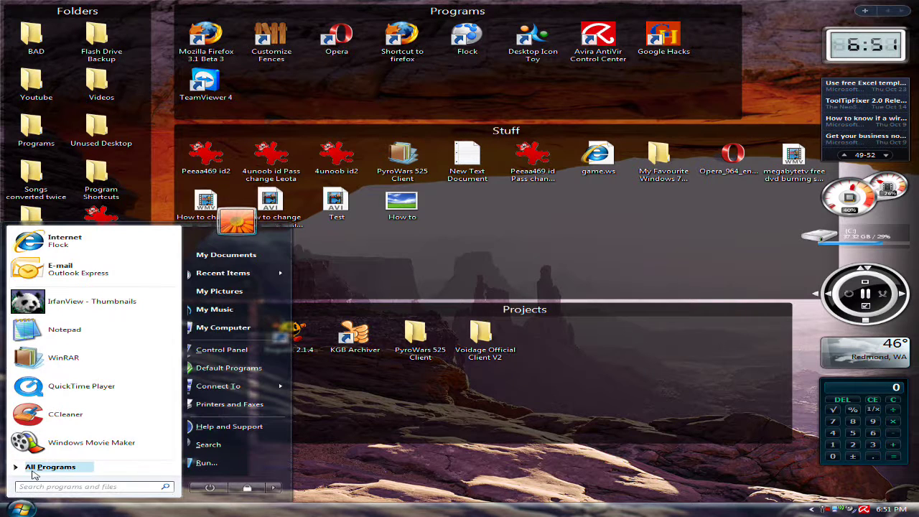
click(43, 467)
click(247, 352)
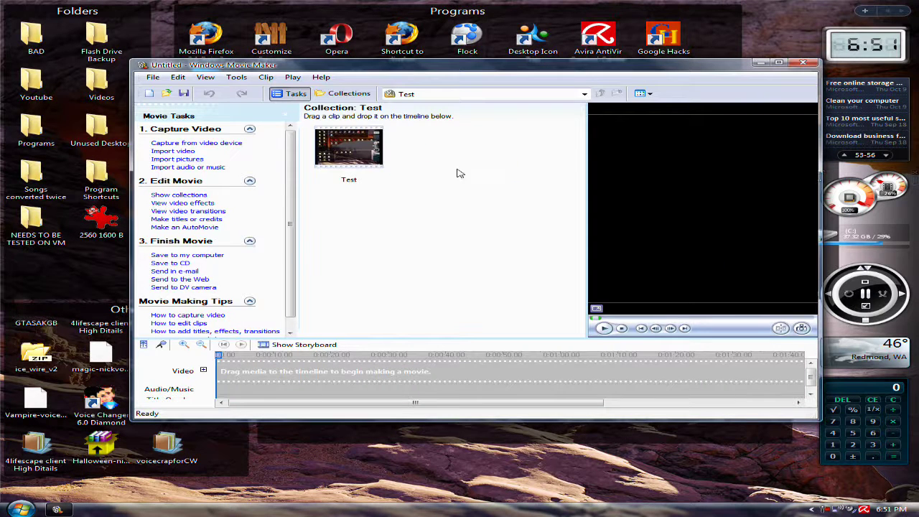
- Import the desktop AVI into the collection and place the clip on the timeline
drag(403, 76, 623, 111)
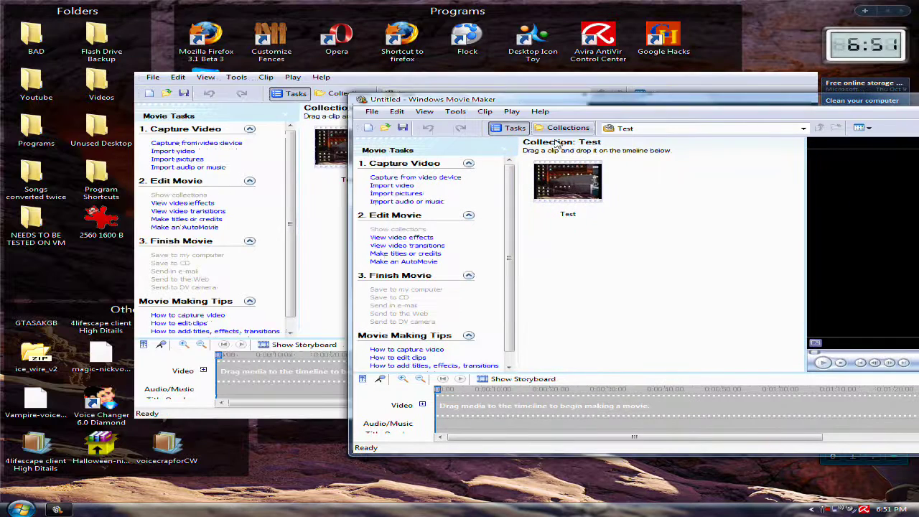
drag(262, 216, 652, 249)
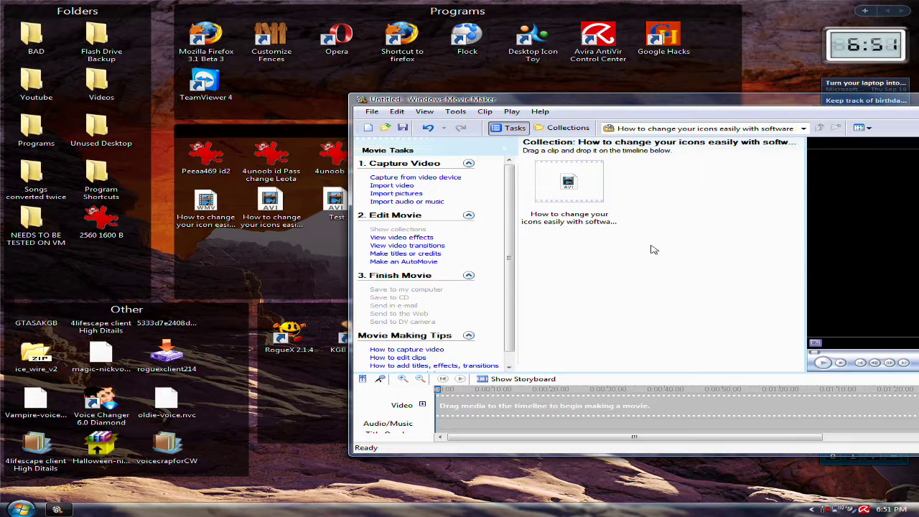
drag(621, 105, 356, 70)
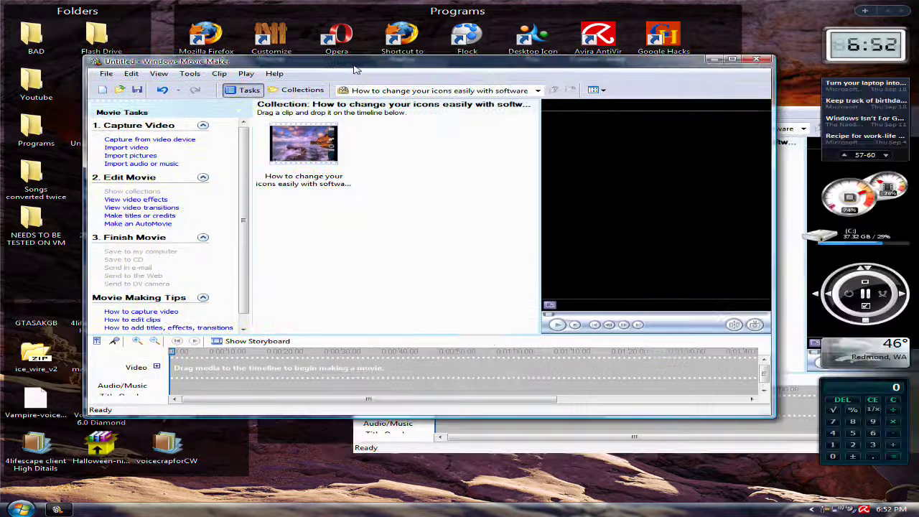
drag(303, 144, 237, 370)
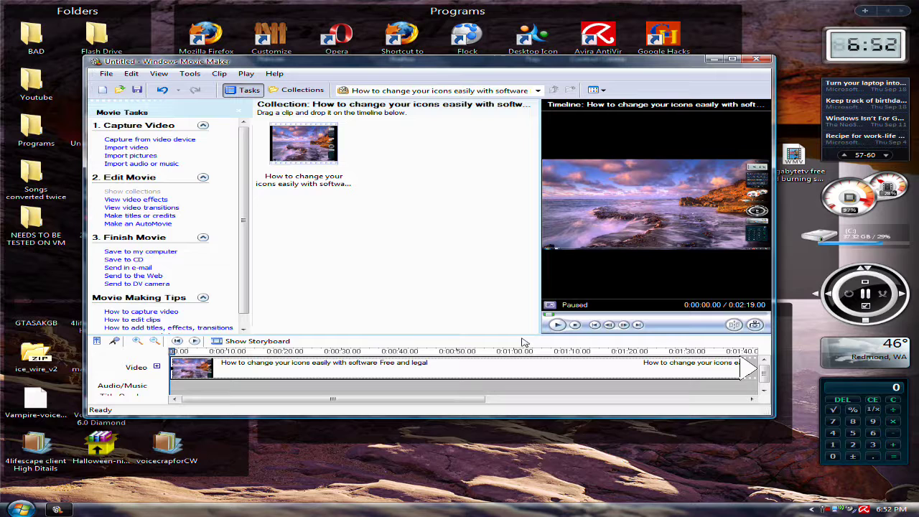
- Save the movie to this computer as 'eufjudjfudf' on the Desktop and continue to Movie Setting
click(815, 295)
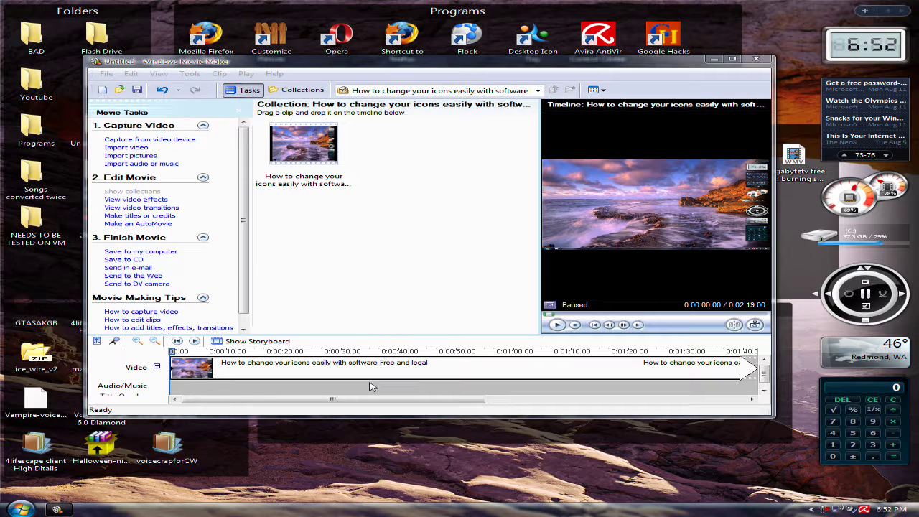
click(106, 74)
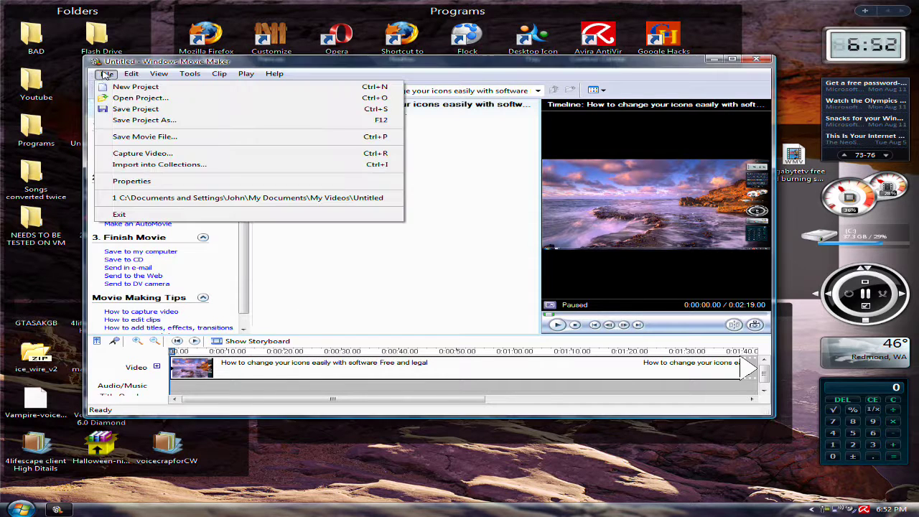
click(140, 137)
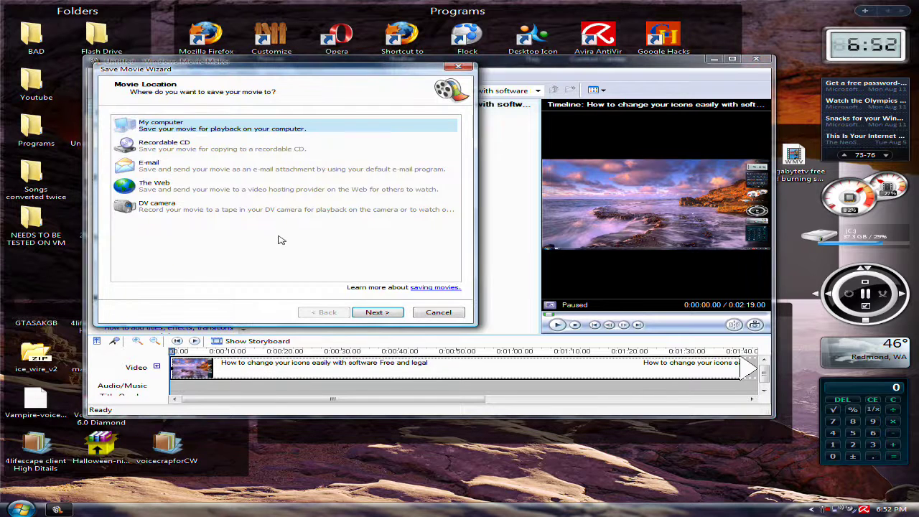
click(370, 312)
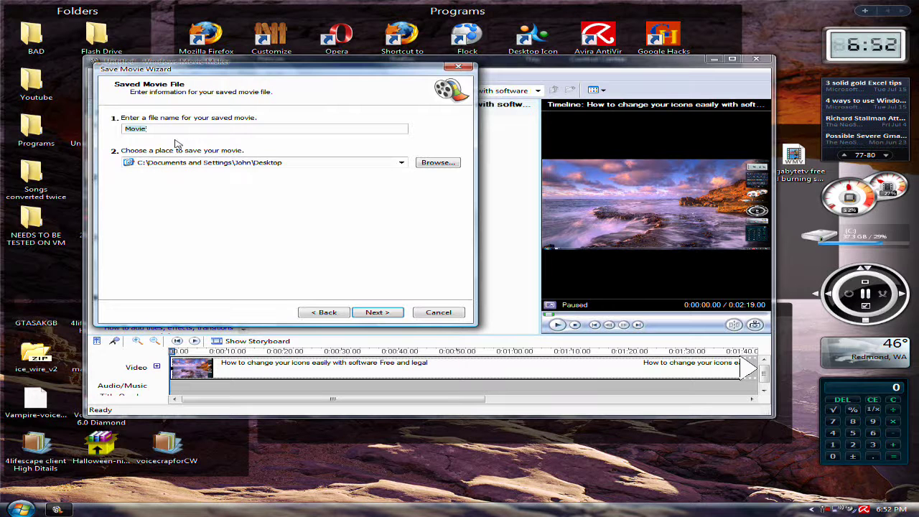
text(eufjudjfudf)
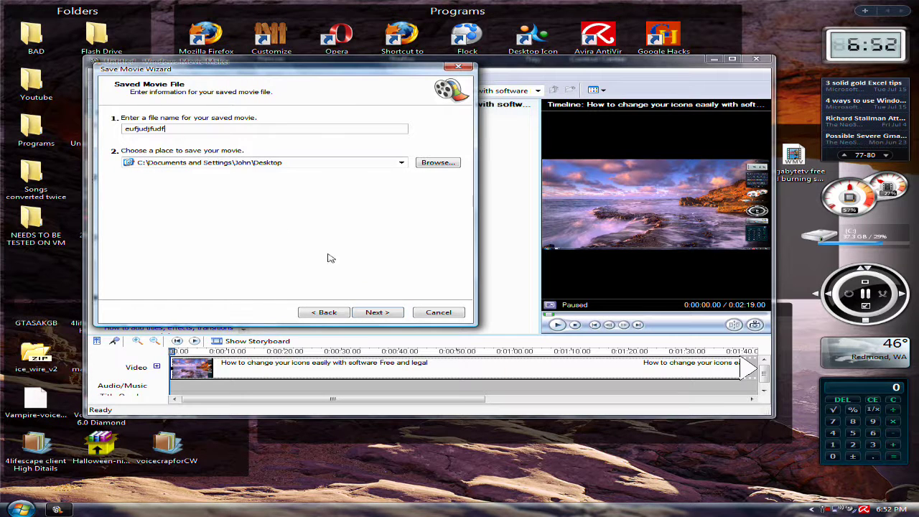
click(376, 313)
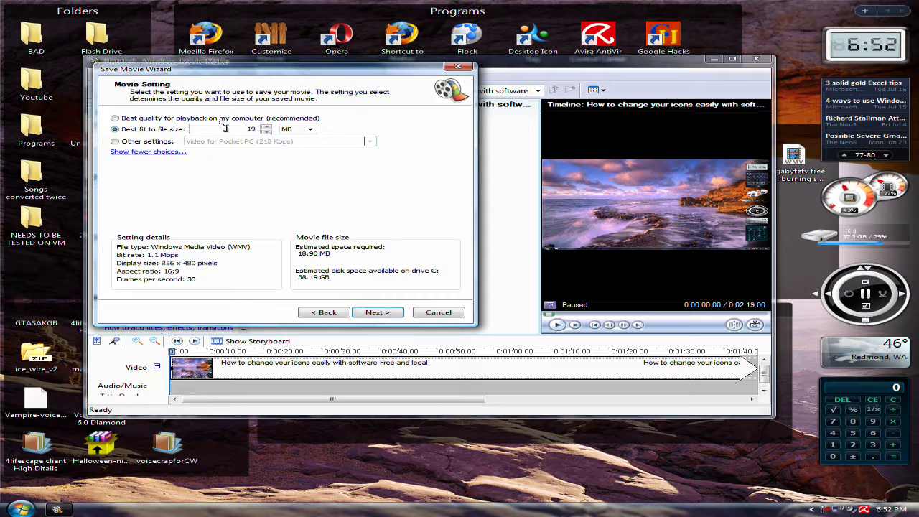
- Try Best quality for playback, then set Best fit to file size at 5 MB (428 × 240, 277 Kbps)
click(153, 119)
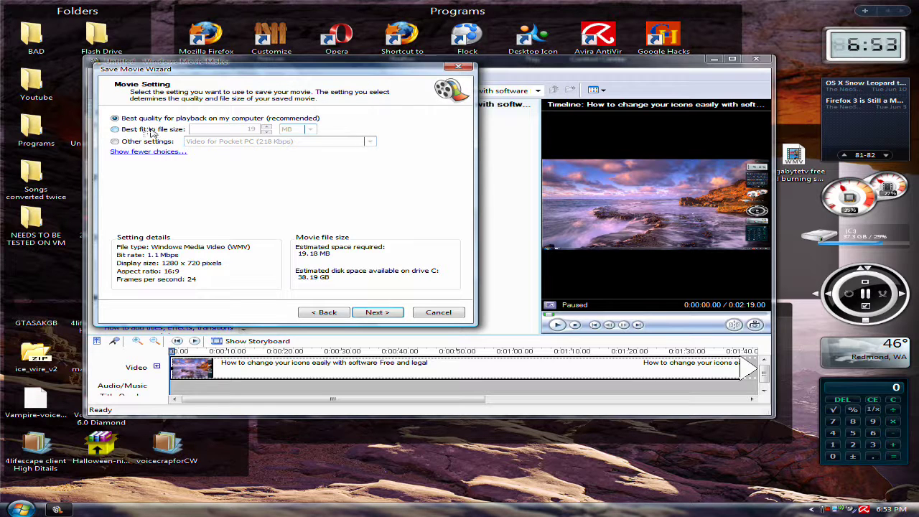
click(131, 133)
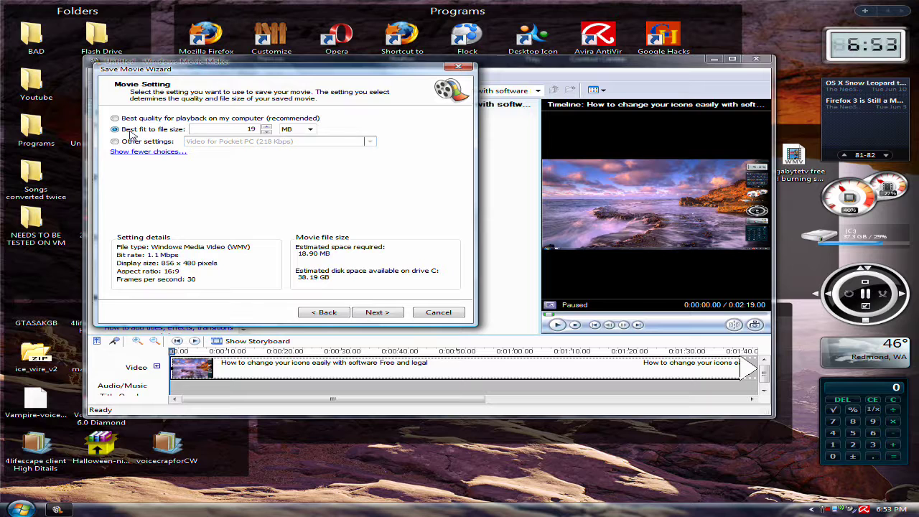
click(266, 132)
click(266, 134)
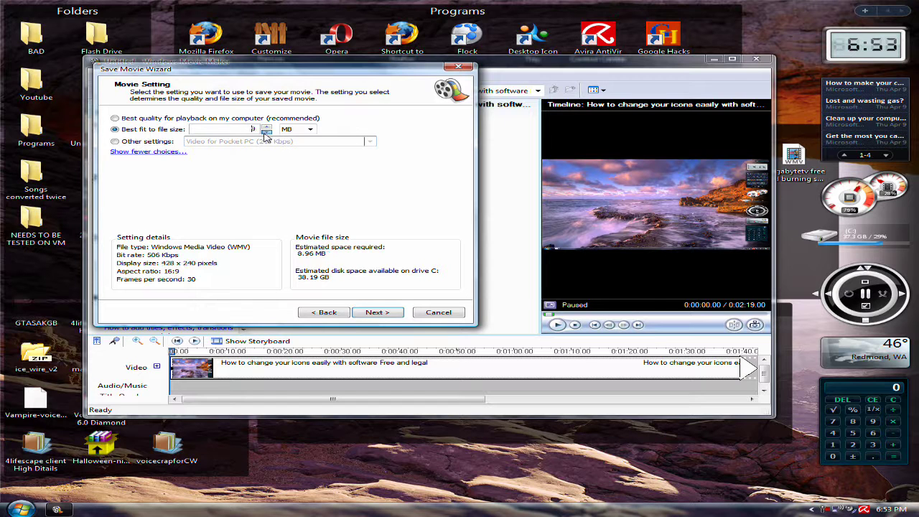
click(267, 127)
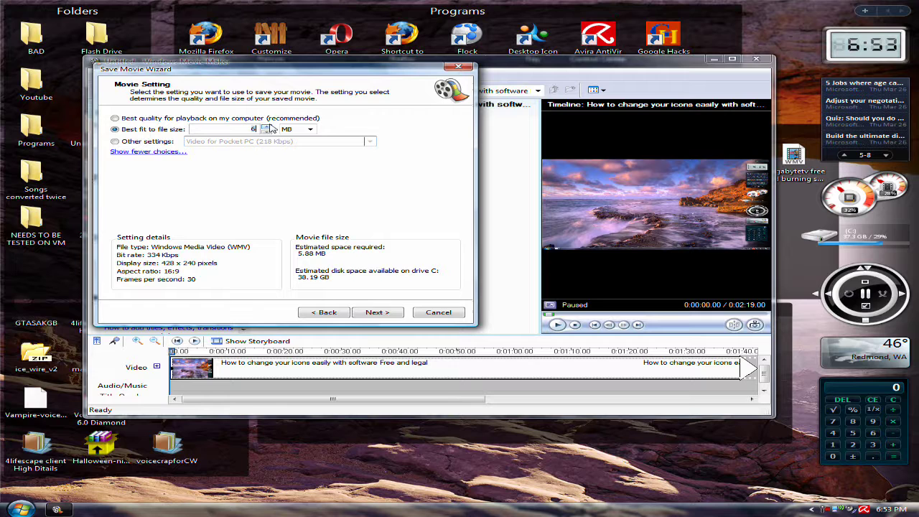
click(268, 127)
click(268, 127)
click(268, 127)
click(268, 127)
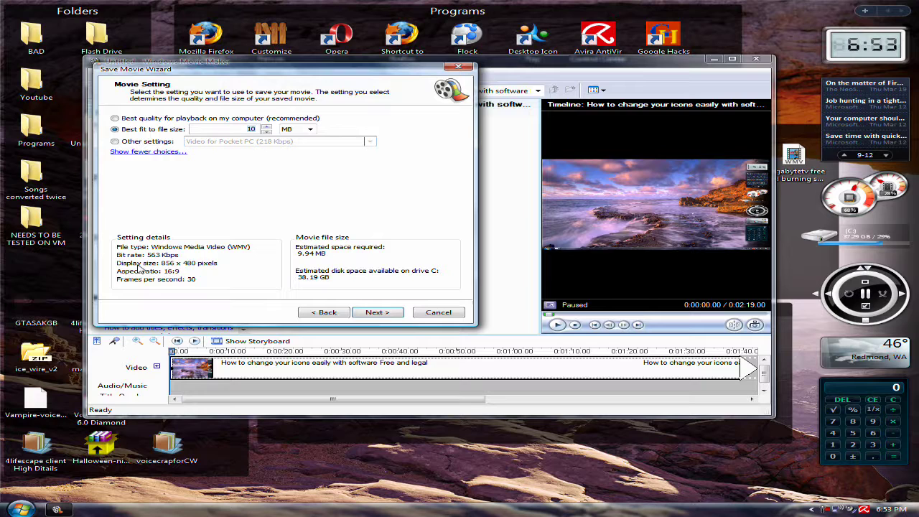
click(266, 133)
click(266, 134)
click(267, 133)
key(Tab)
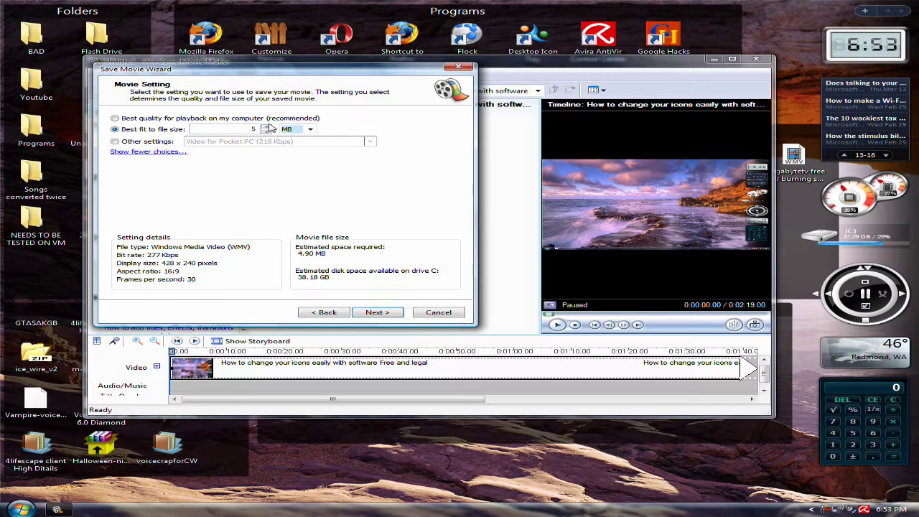
- Raise the best-fit target to 44 MB for 1280 × 720 at 2.5 Mbps and save the movie
click(266, 127)
click(267, 127)
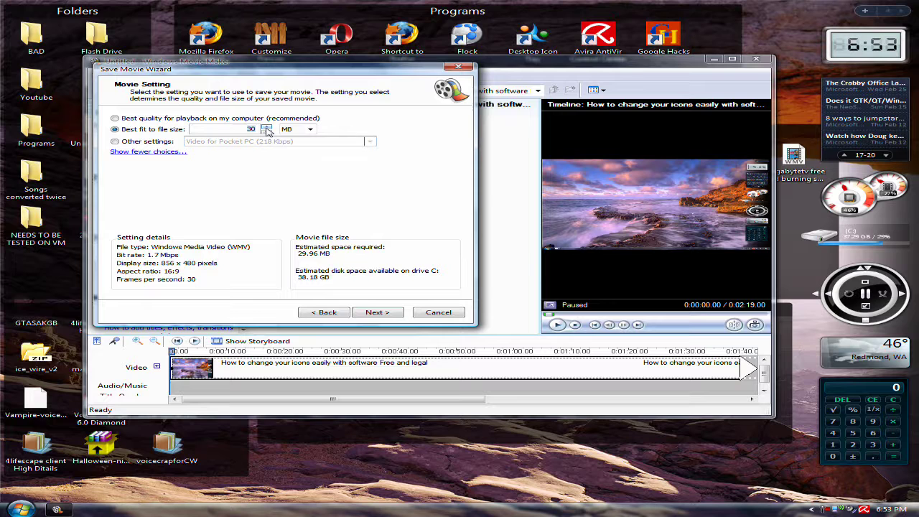
click(267, 127)
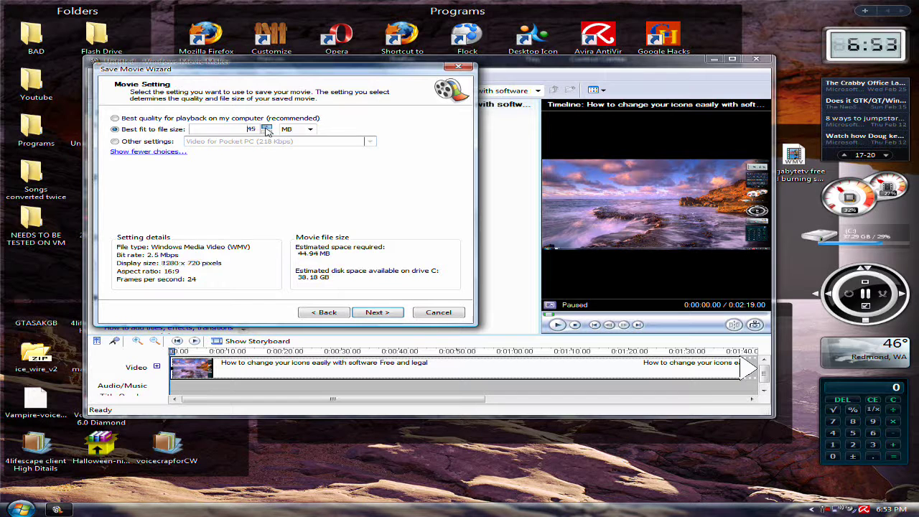
click(266, 132)
click(267, 132)
click(267, 132)
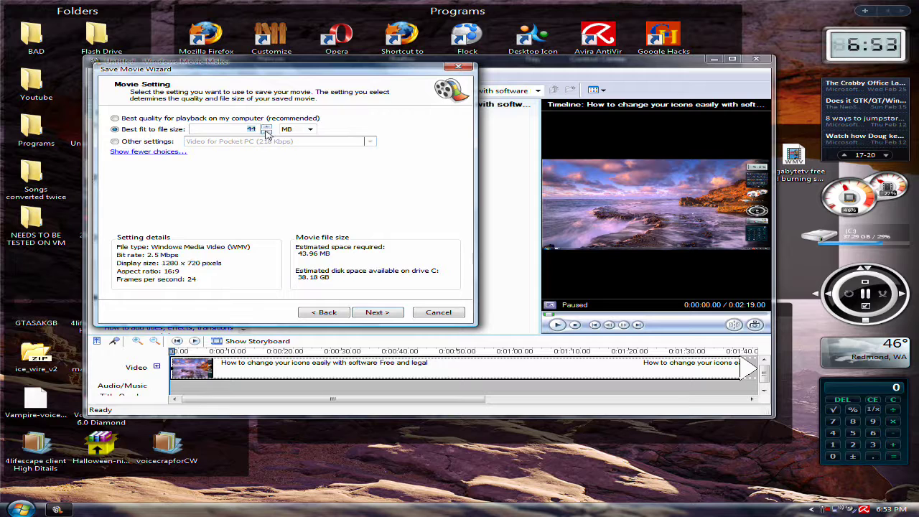
click(267, 133)
click(266, 127)
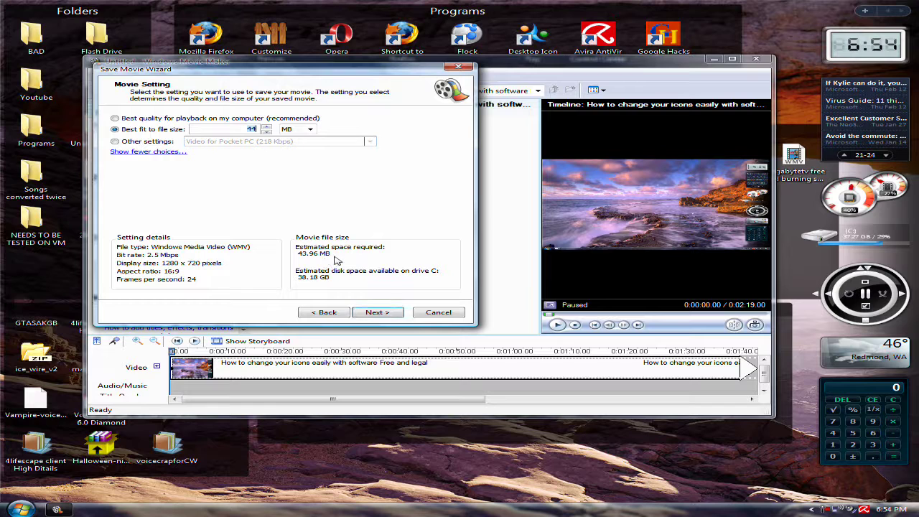
click(378, 314)
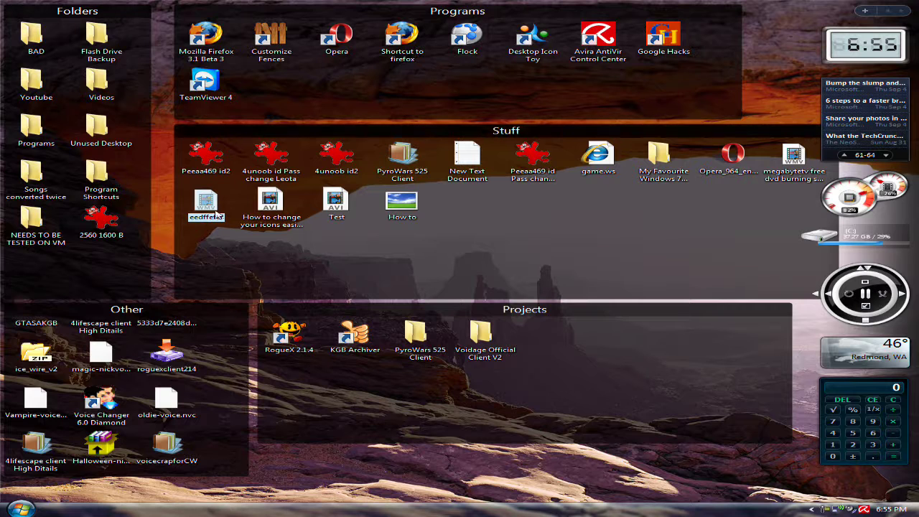
- Open eedffefef's properties, confirm its 17.3 MB size, browse File Hashes and Summary, then close
right_click(209, 207)
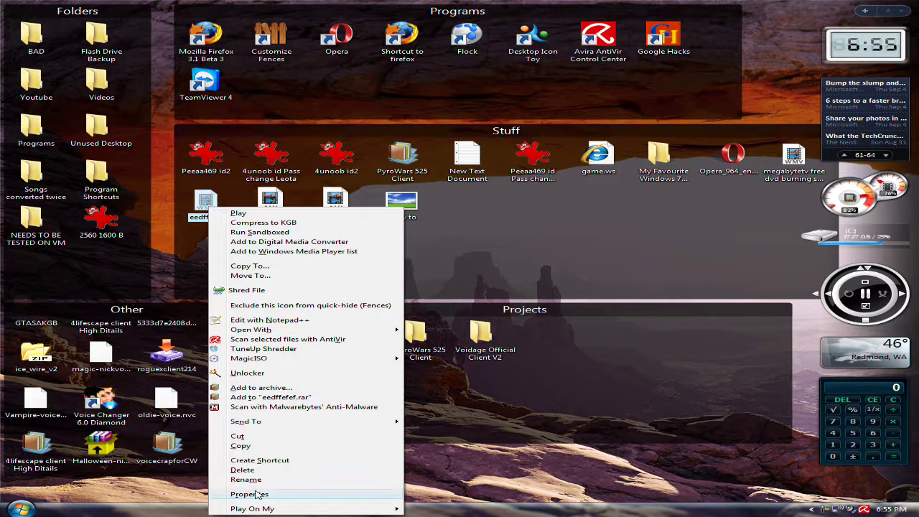
click(251, 494)
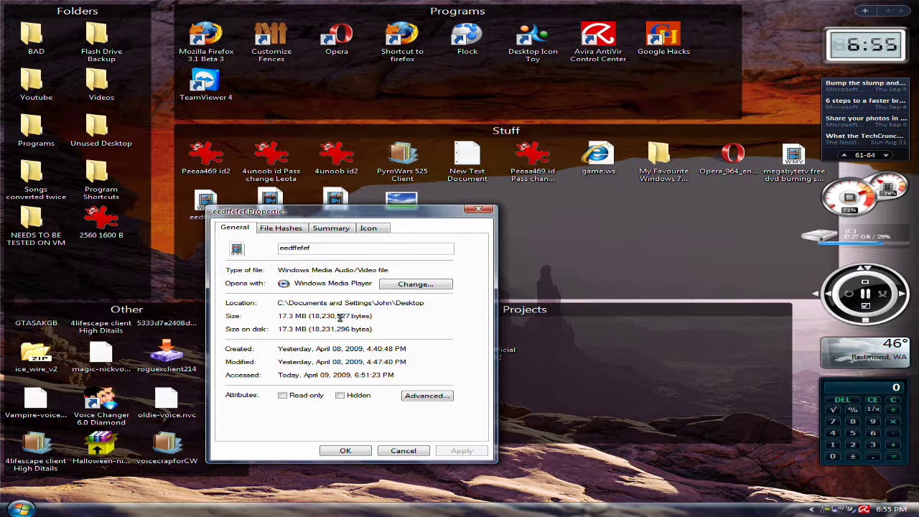
drag(356, 316, 277, 316)
drag(372, 316, 244, 307)
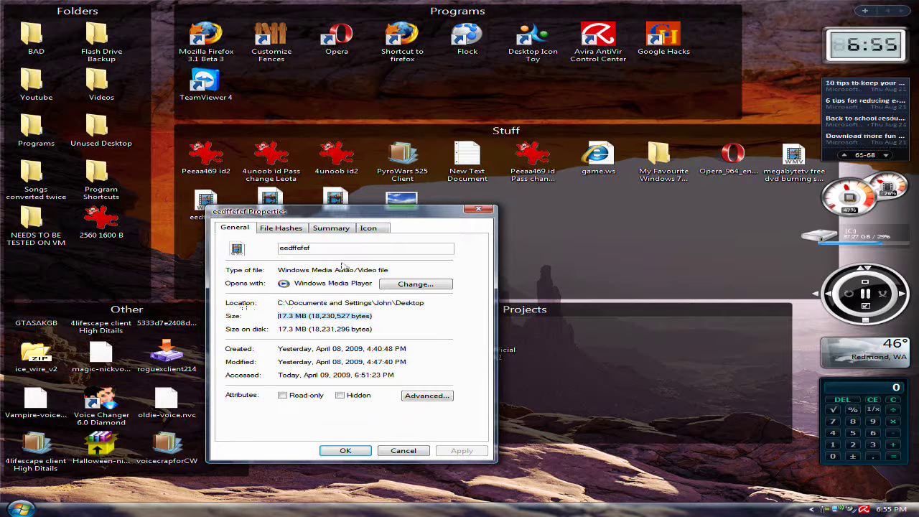
click(290, 229)
click(331, 229)
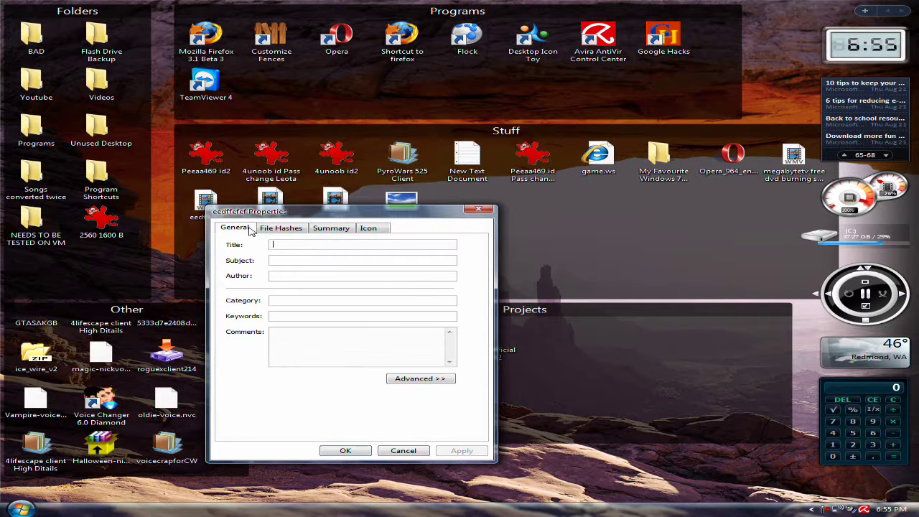
click(250, 230)
click(478, 209)
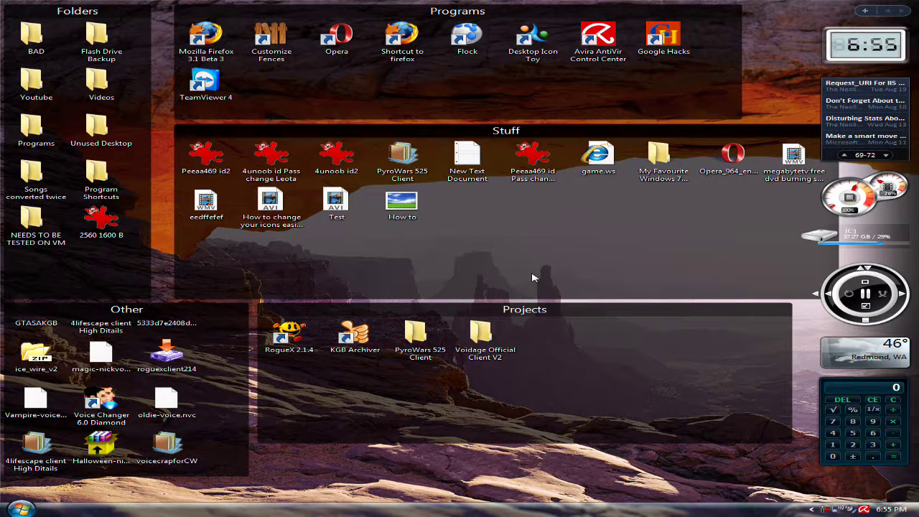
drag(460, 216, 539, 259)
drag(435, 198, 520, 255)
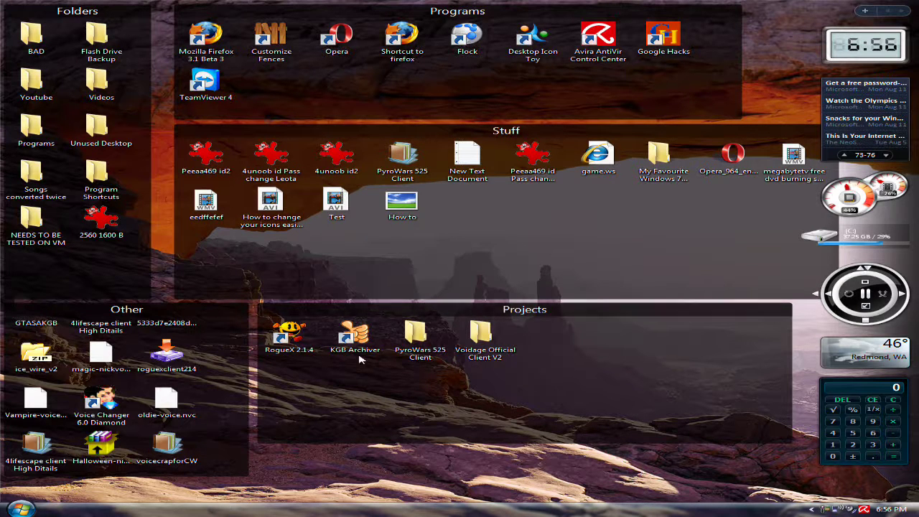
key(h)
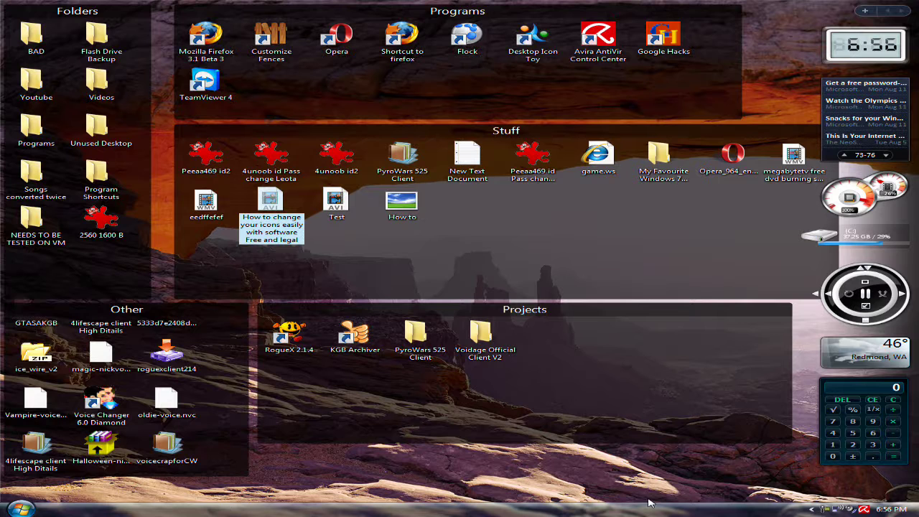
click(860, 486)
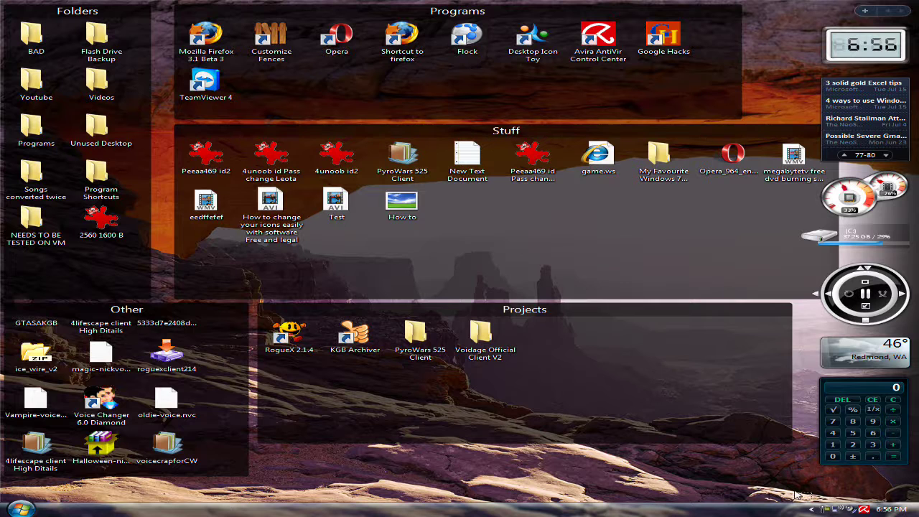
drag(811, 499, 410, 369)
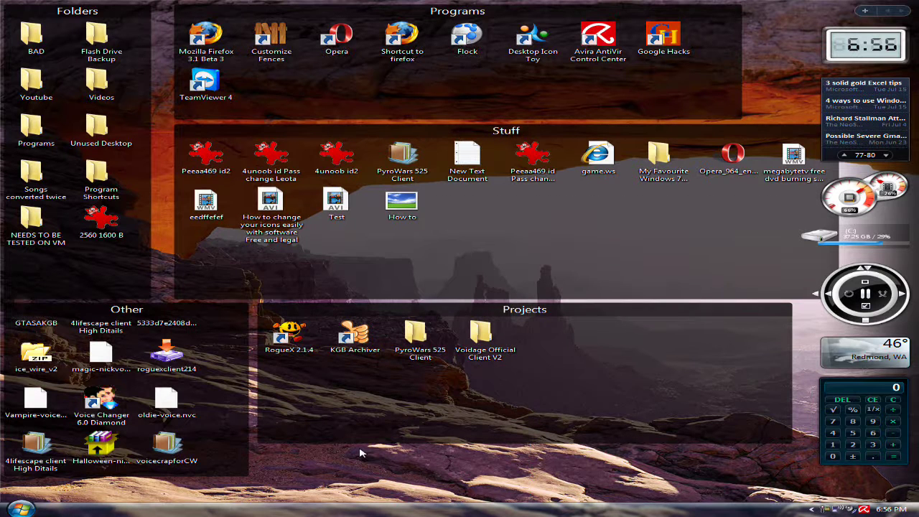